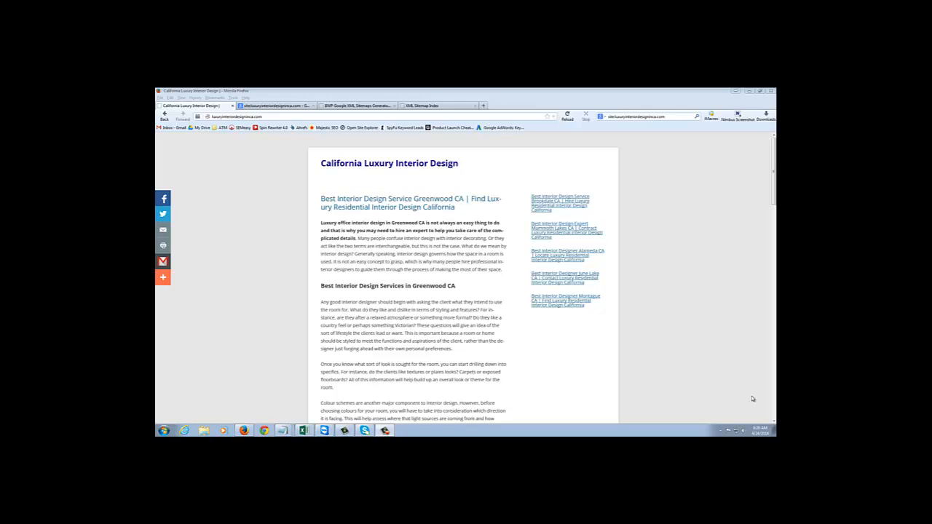
Check the indexed page count in the Google site: search results for luxuryinteriordesigninca.com.
{"action": "left_click", "coordinate": [294, 108]}
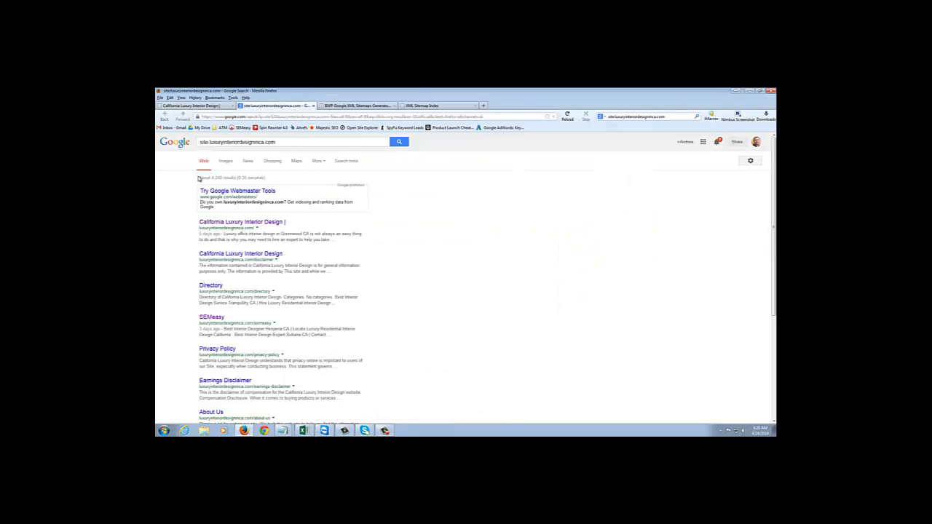
{"action": "left_click_drag", "start_coordinate": [198, 179], "coordinate": [235, 179]}
Save the BWP Google XML Sitemaps generator options and review the sitemap index, module and caching settings.
{"action": "left_click", "coordinate": [362, 107]}
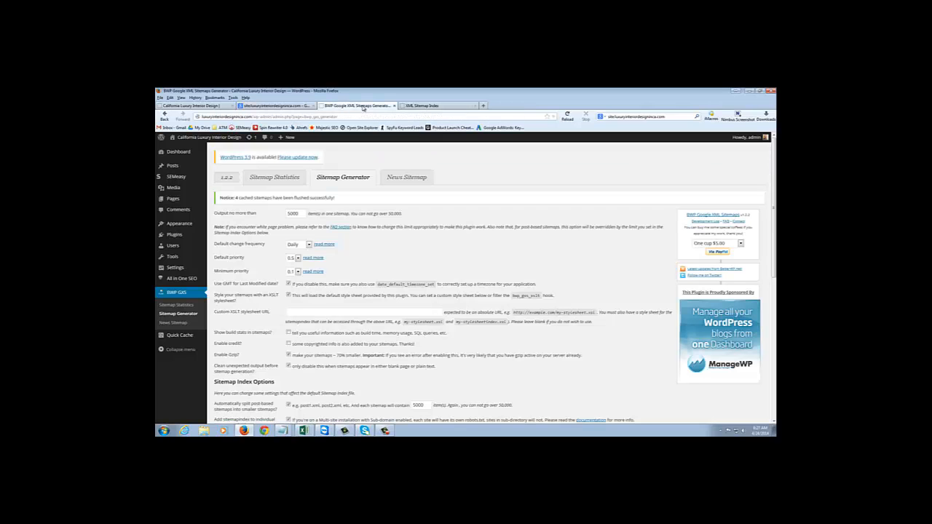
{"action": "scroll", "coordinate": [313, 333], "scroll_direction": "down", "scroll_amount": 4}
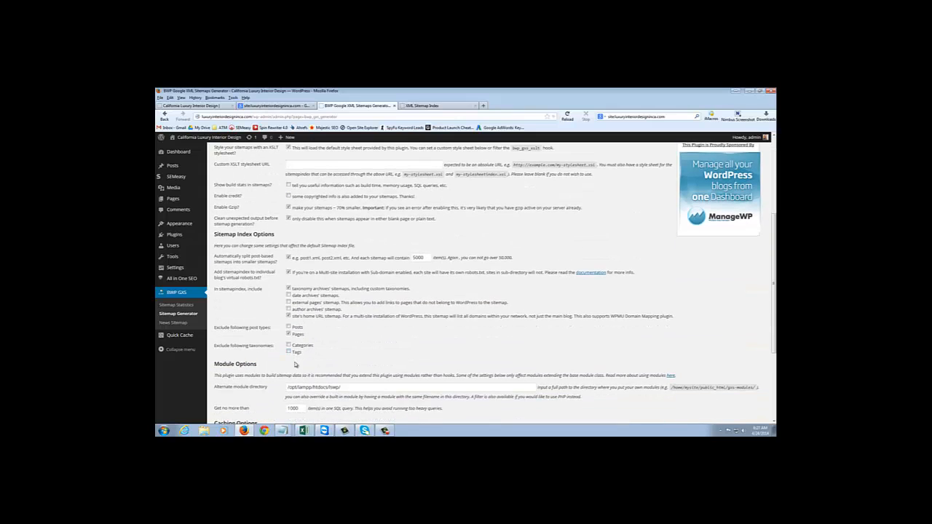
{"action": "scroll", "coordinate": [291, 360], "scroll_direction": "down", "scroll_amount": 3}
{"action": "left_click", "coordinate": [238, 403]}
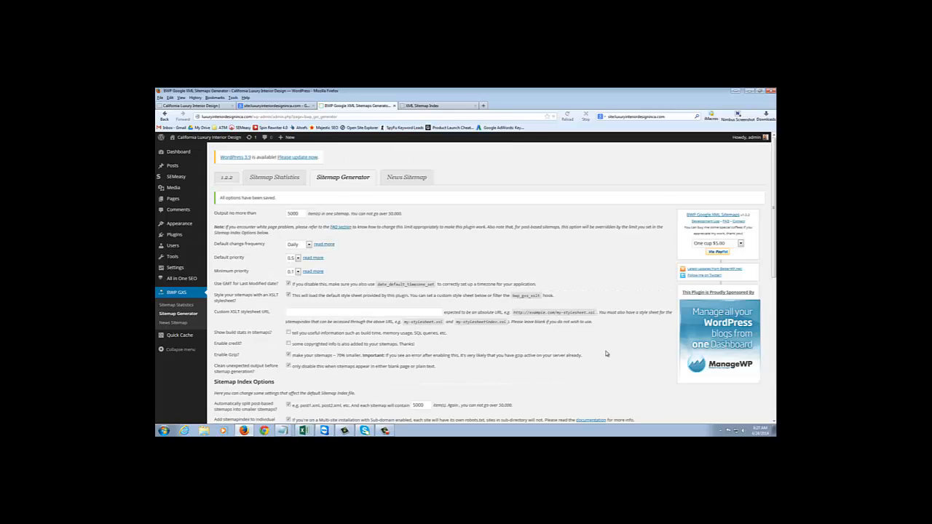
{"action": "scroll", "coordinate": [604, 353], "scroll_direction": "down", "scroll_amount": 4}
{"action": "scroll", "coordinate": [604, 353], "scroll_direction": "down", "scroll_amount": 1}
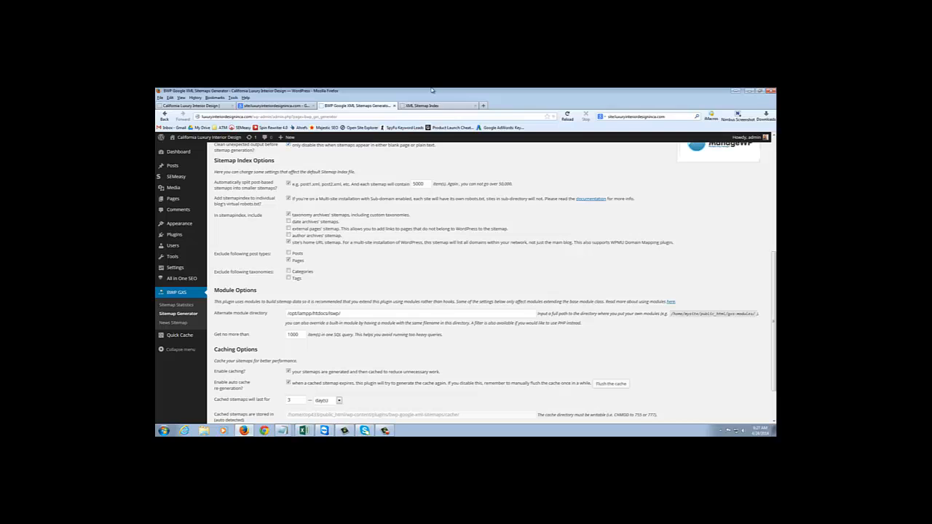
Examine the XML sitemap index, its sitemap.xml address and the site.xml sitemap it lists.
{"action": "left_click", "coordinate": [419, 107]}
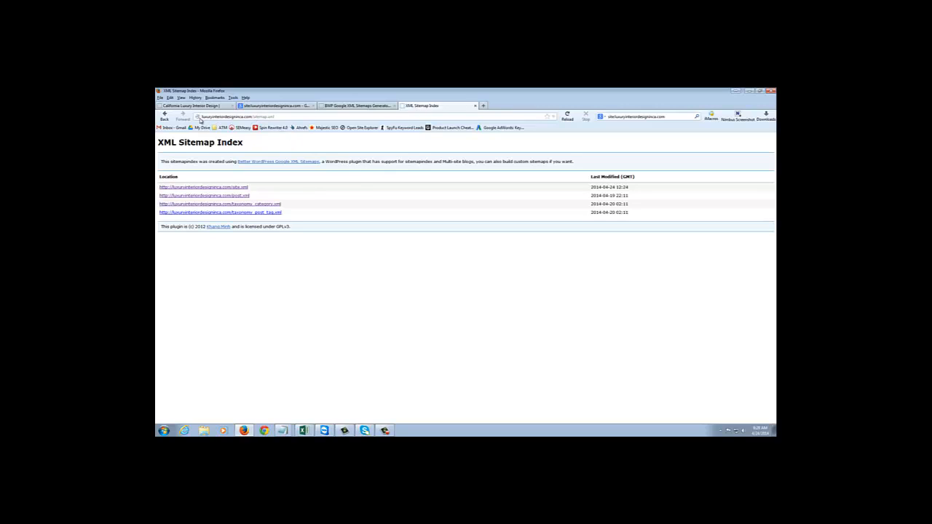
{"action": "left_click_drag", "start_coordinate": [201, 117], "coordinate": [281, 117]}
{"action": "left_click", "coordinate": [253, 116]}
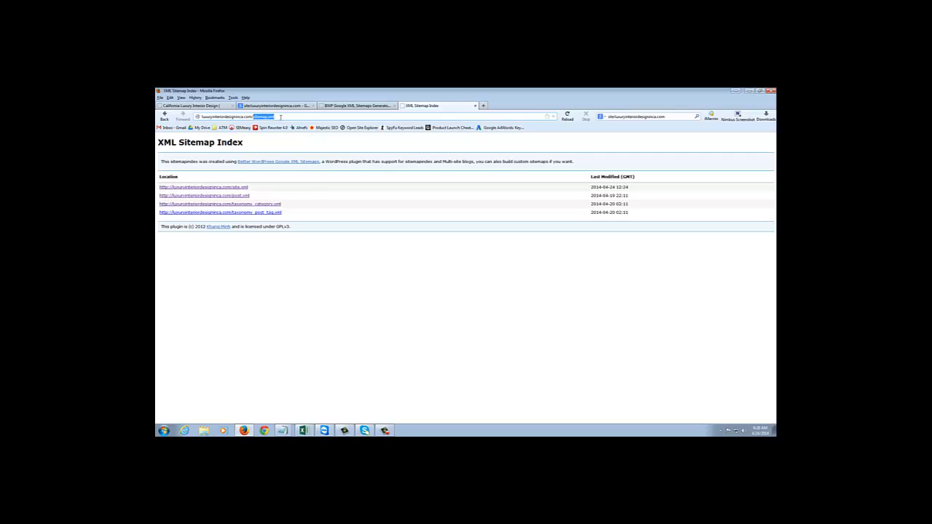
{"action": "left_click", "coordinate": [245, 189]}
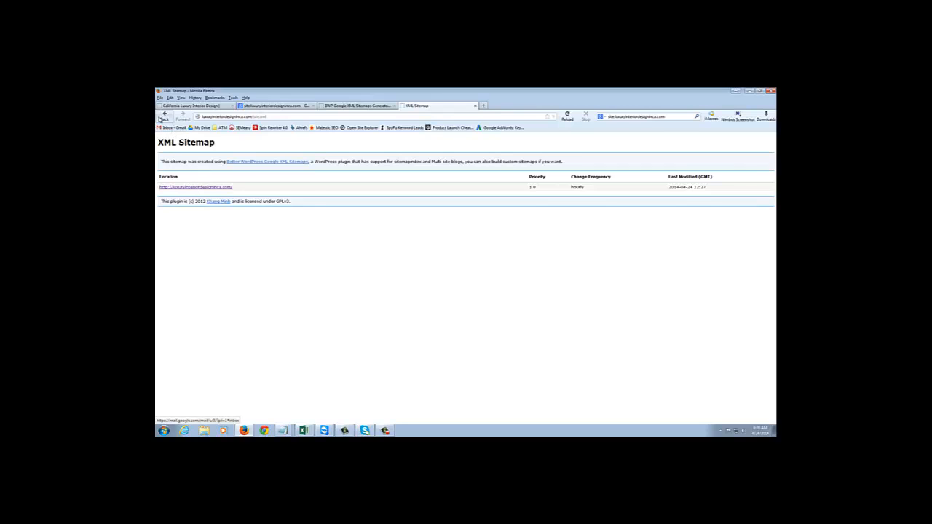
{"action": "left_click", "coordinate": [165, 115]}
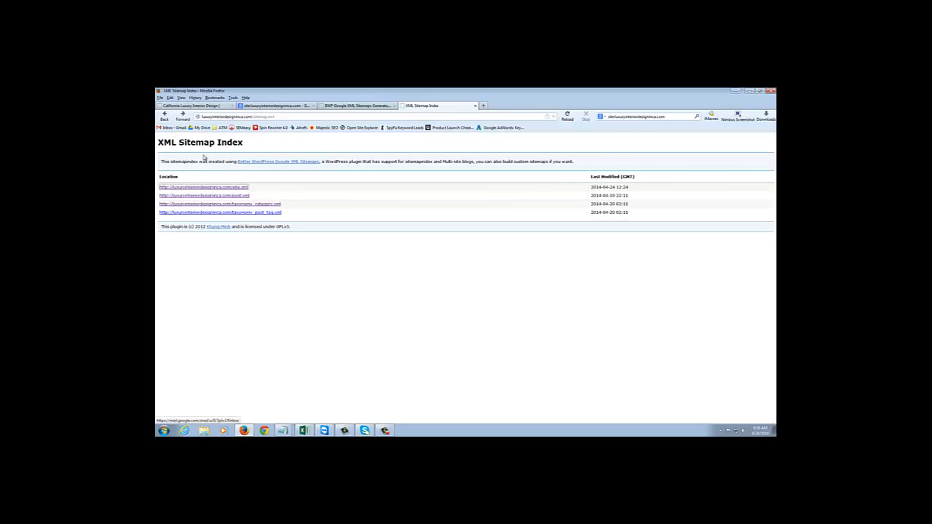
Look through the post.xml sitemap and return to the sitemap index.
{"action": "left_click", "coordinate": [215, 196]}
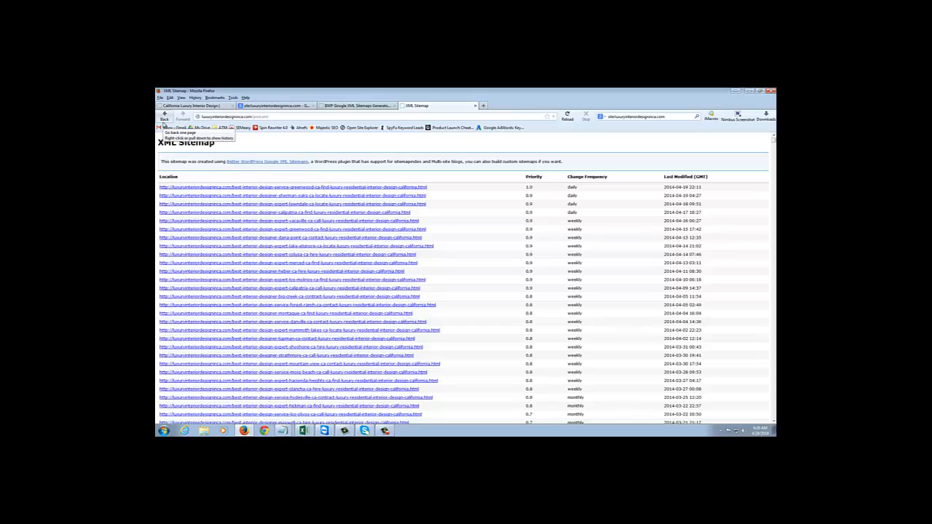
{"action": "mouse_move", "coordinate": [774, 142]}
{"action": "left_mouse_down"}
{"action": "mouse_move", "coordinate": [774, 419]}
{"action": "mouse_move", "coordinate": [758, 285]}
{"action": "mouse_move", "coordinate": [757, 187]}
{"action": "mouse_move", "coordinate": [772, 137]}
{"action": "left_mouse_up"}
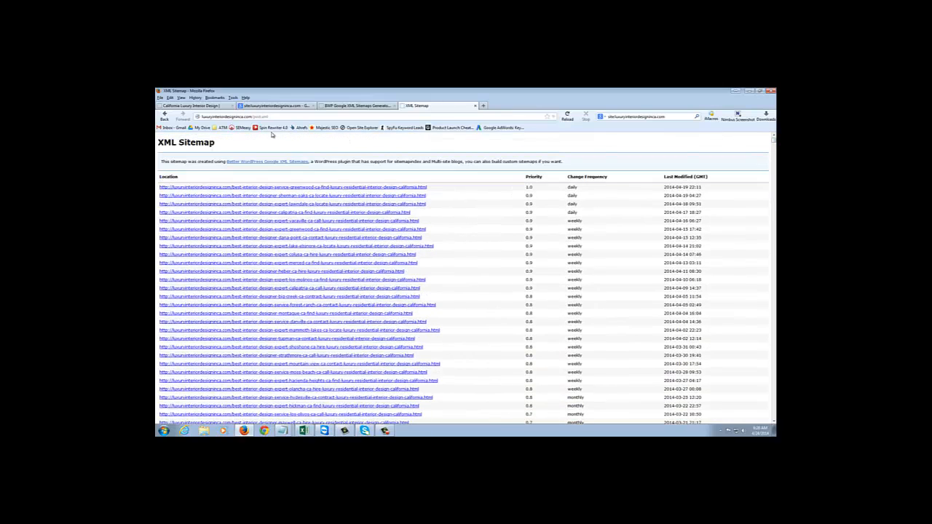
{"action": "left_click", "coordinate": [164, 117]}
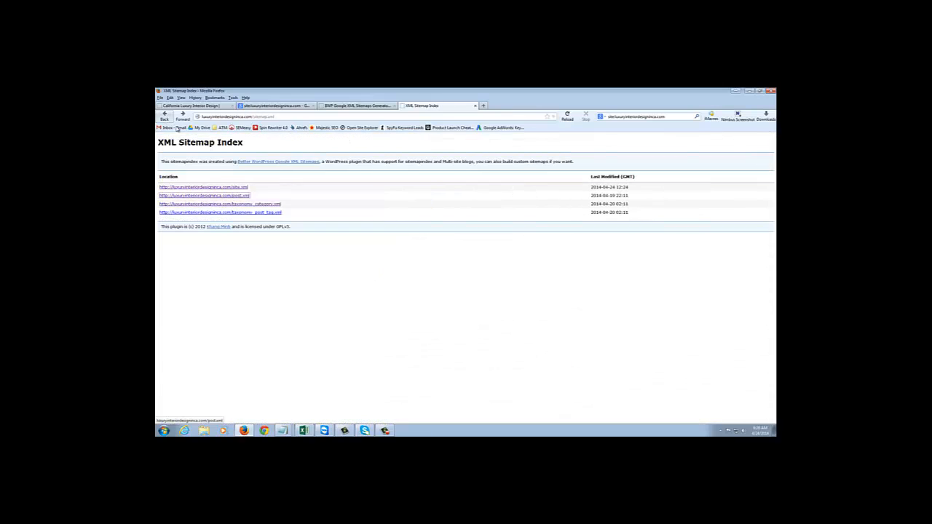
Open the taxonomy_post_tag.xml sitemap and copy all of its URL rows from first to last.
{"action": "left_click", "coordinate": [253, 213]}
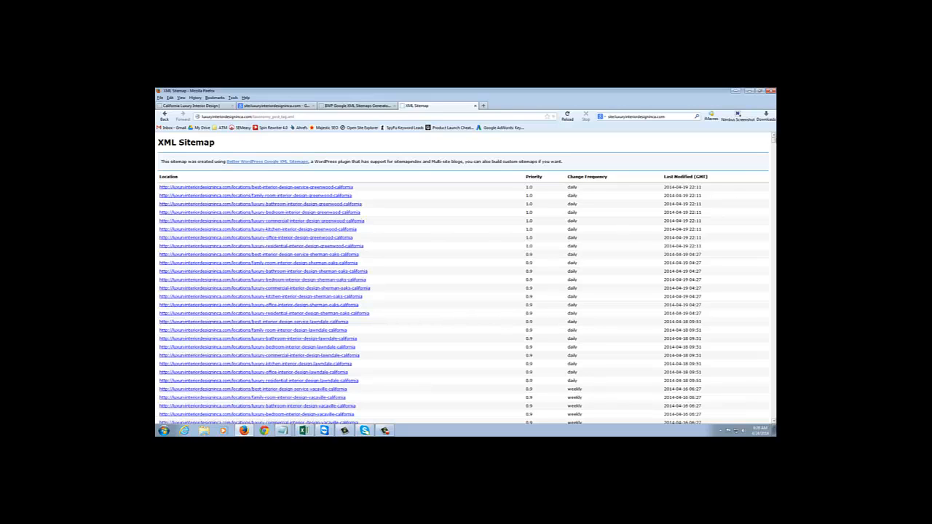
{"action": "left_click_drag", "start_coordinate": [775, 144], "coordinate": [775, 420]}
{"action": "left_click_drag", "start_coordinate": [773, 412], "coordinate": [769, 139]}
{"action": "left_click_drag", "start_coordinate": [773, 143], "coordinate": [774, 419]}
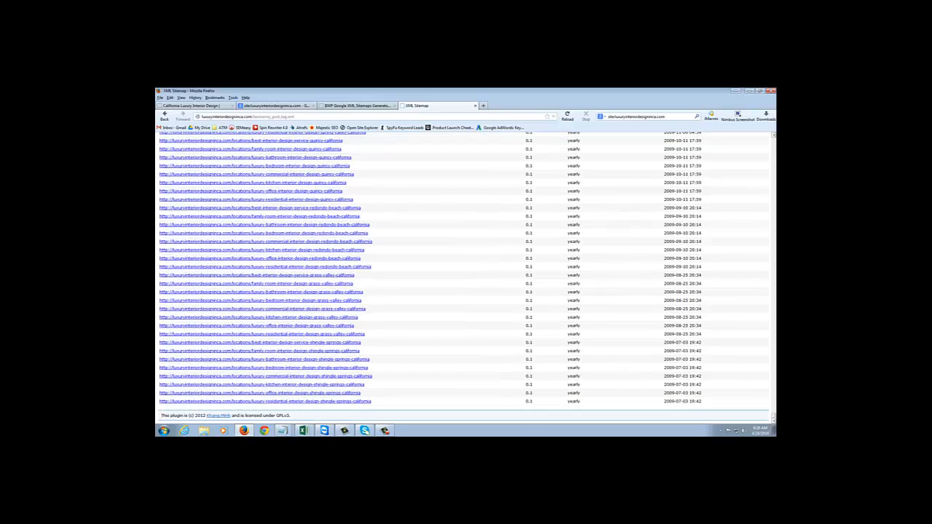
{"action": "left_click", "coordinate": [702, 404], "text": "shift"}
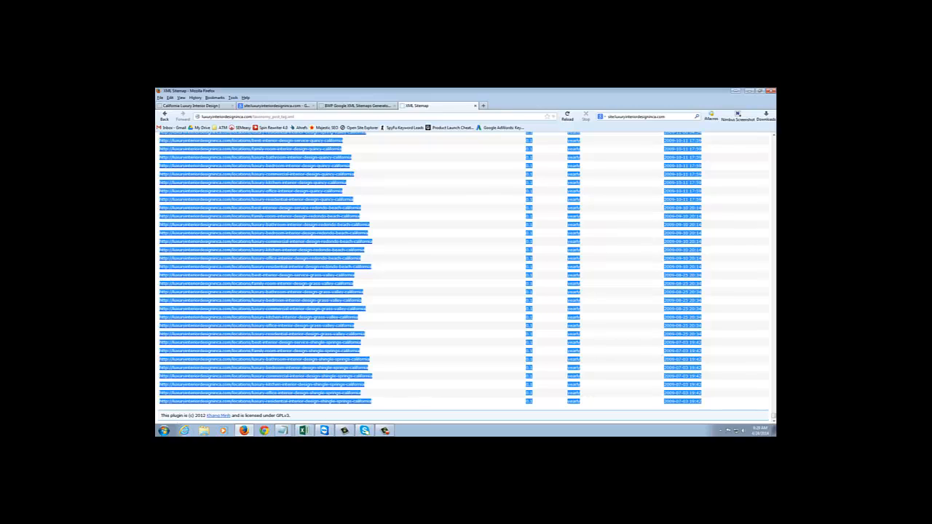
Paste the copied sitemap rows into a new Excel workbook starting at cell A1 and maximize its window.
{"action": "left_click", "coordinate": [164, 430]}
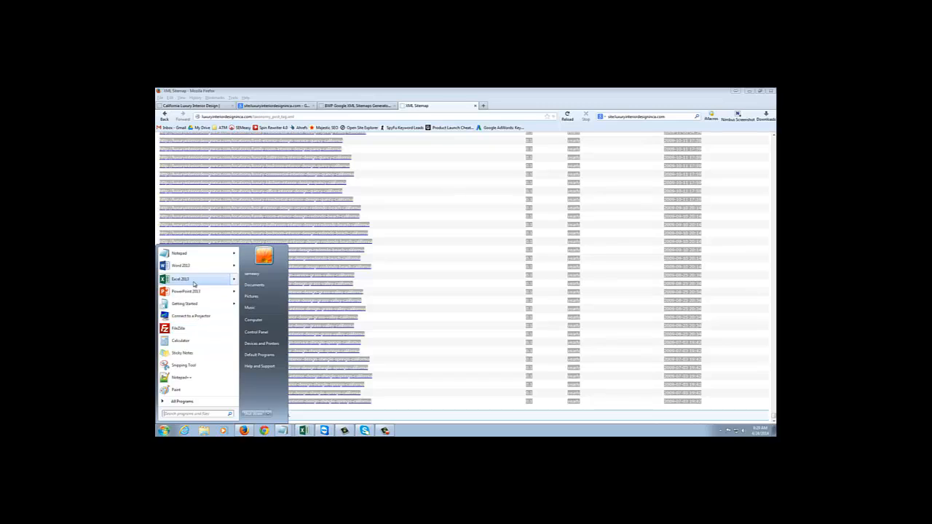
{"action": "left_click", "coordinate": [196, 284]}
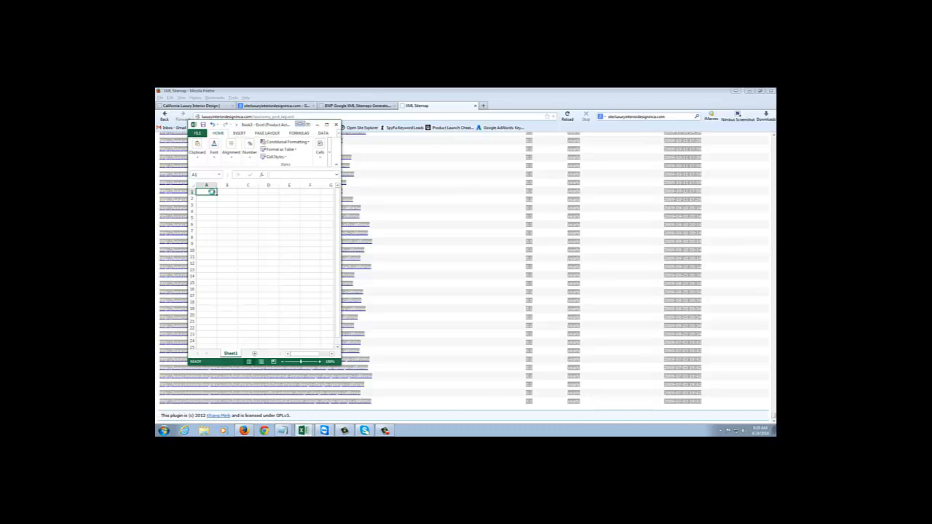
{"action": "key", "text": "ctrl+v"}
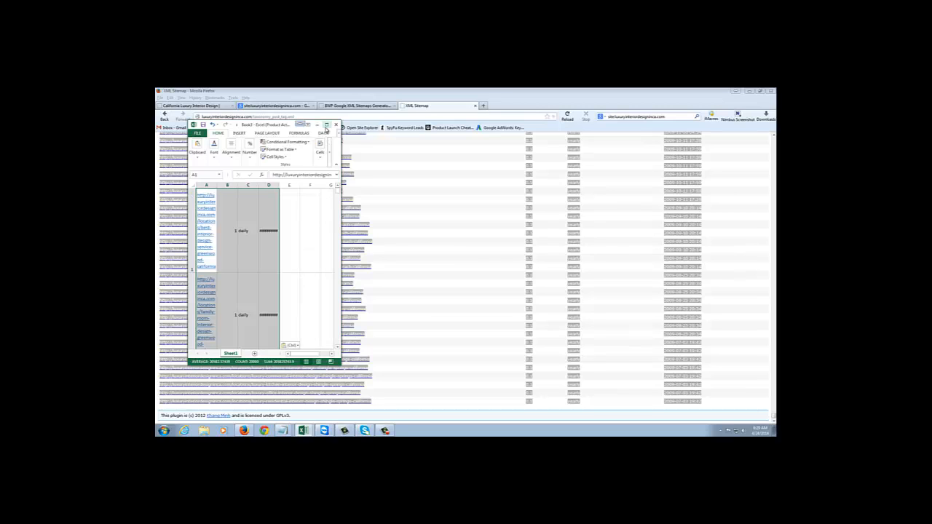
{"action": "left_click", "coordinate": [326, 126]}
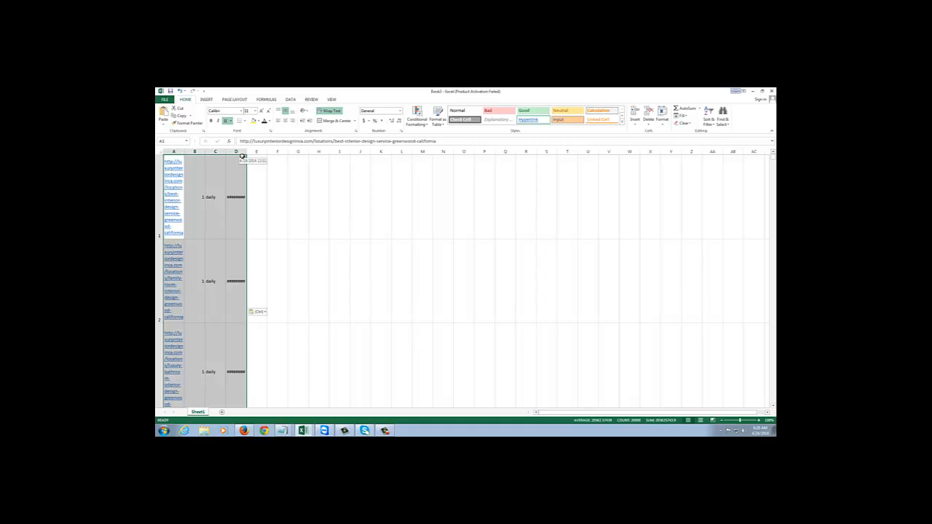
Copy column A with the sitemap URLs into a new Notepad document and widen its window.
{"action": "left_click", "coordinate": [173, 152]}
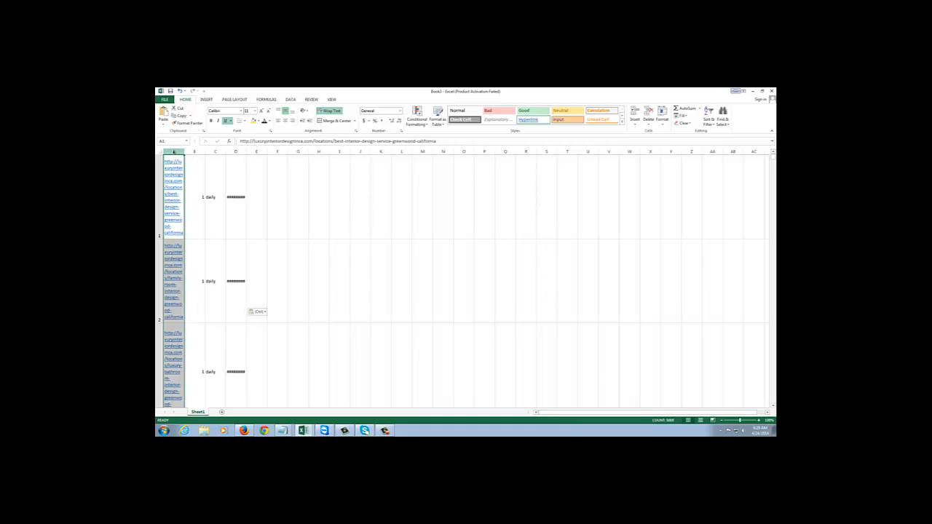
{"action": "key", "text": "ctrl+c"}
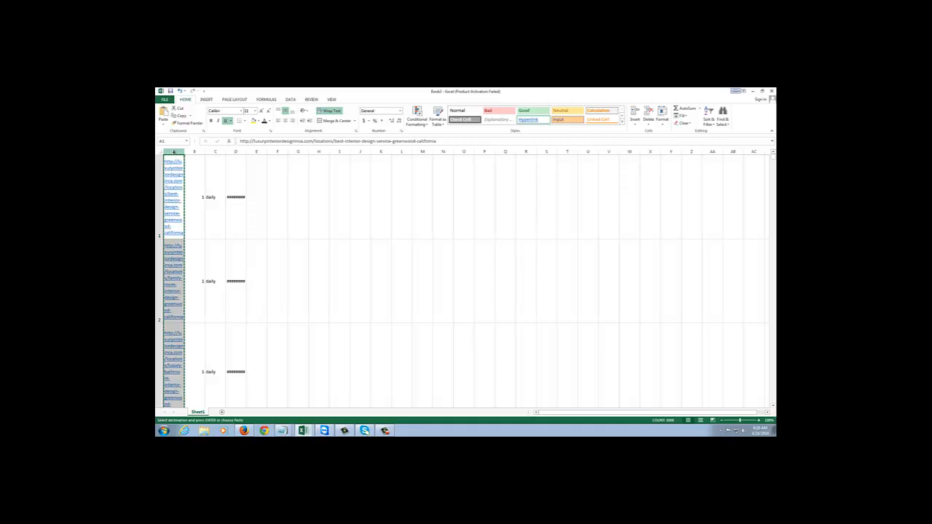
{"action": "left_click", "coordinate": [164, 430]}
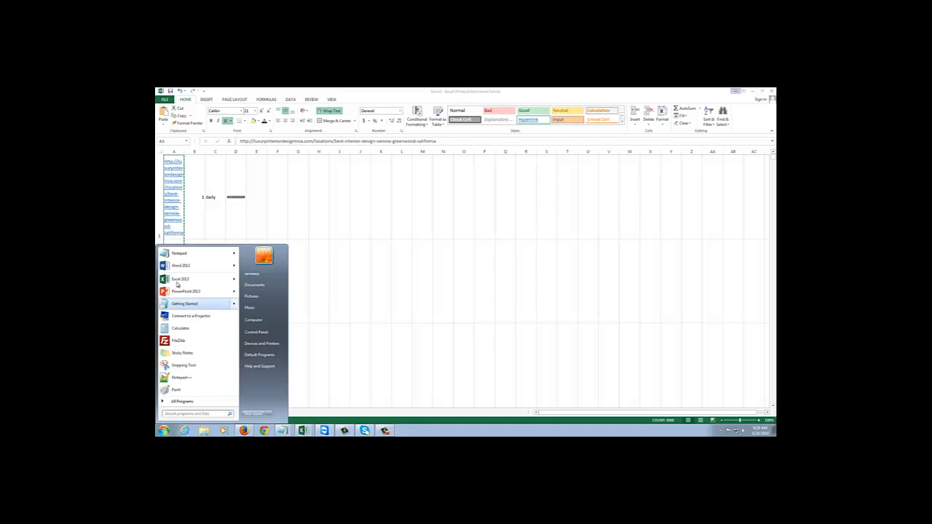
{"action": "left_click", "coordinate": [179, 252]}
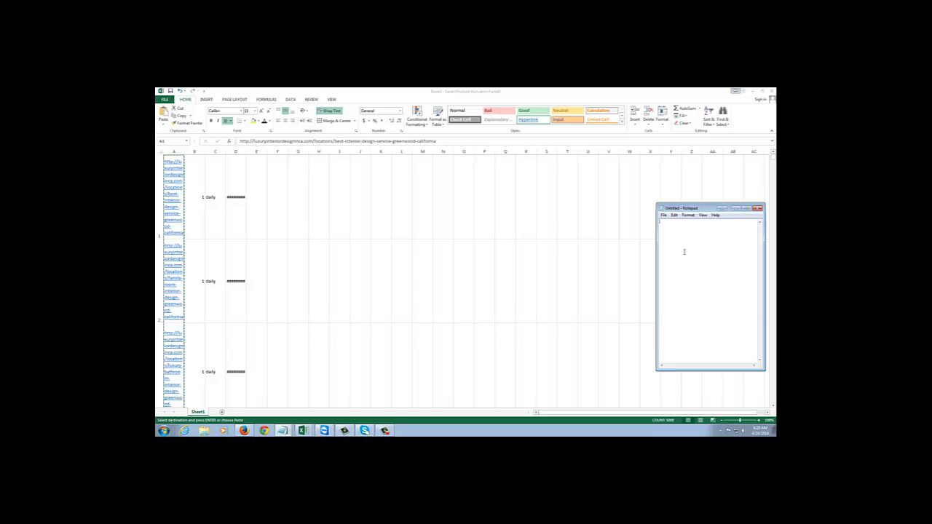
{"action": "key", "text": "ctrl+v"}
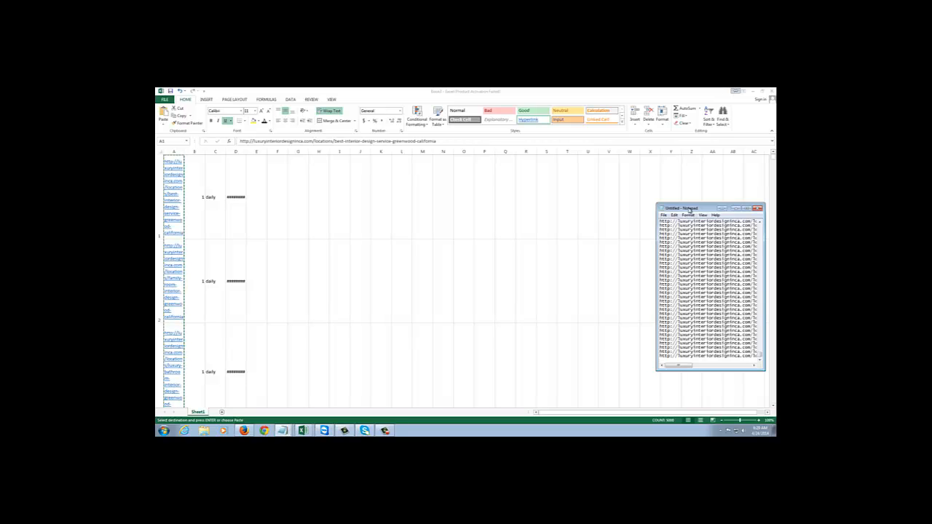
{"action": "left_click_drag", "start_coordinate": [688, 209], "coordinate": [532, 171]}
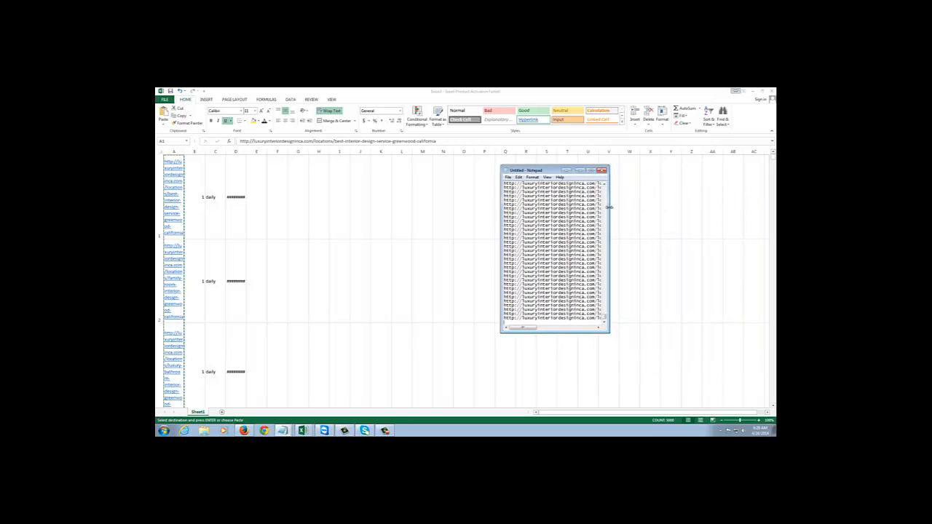
{"action": "left_click_drag", "start_coordinate": [607, 207], "coordinate": [736, 213]}
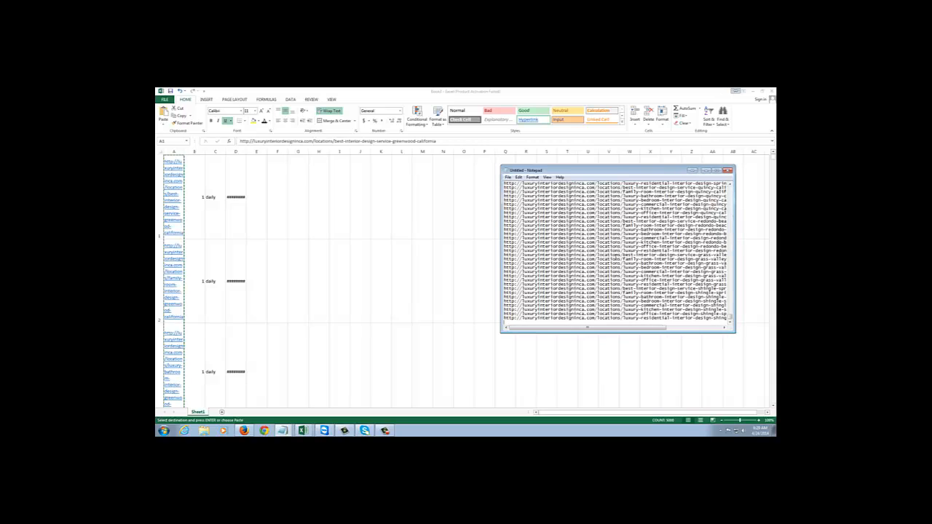
Close the Excel workbook without saving it or keeping its clipboard contents.
{"action": "left_click", "coordinate": [771, 92]}
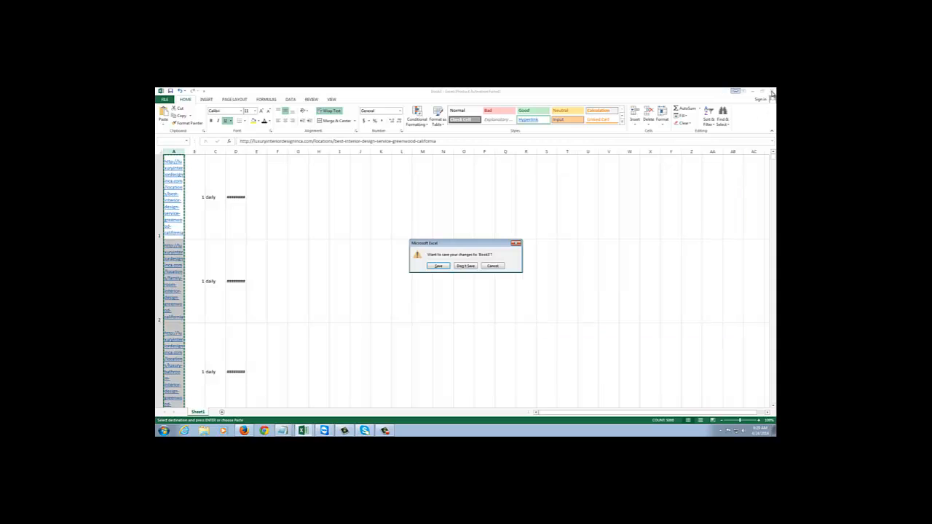
{"action": "left_click", "coordinate": [466, 265]}
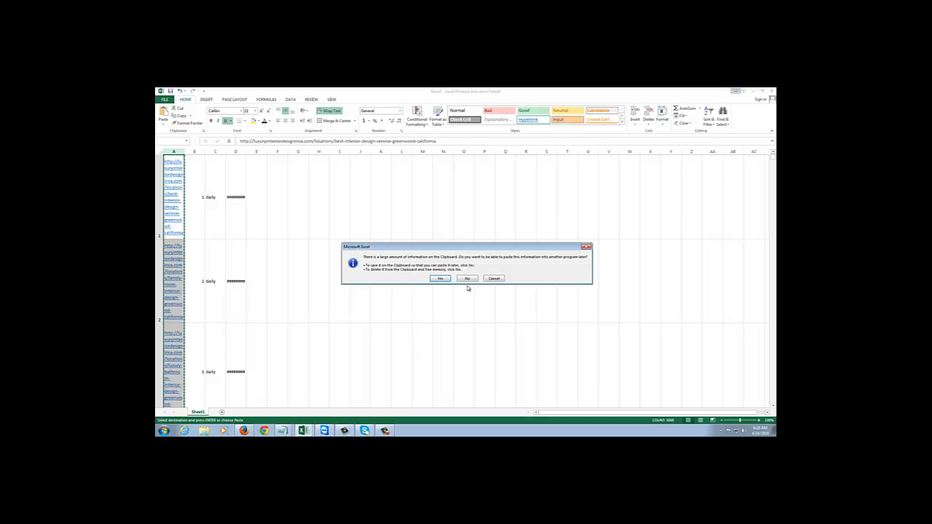
{"action": "left_click", "coordinate": [468, 279]}
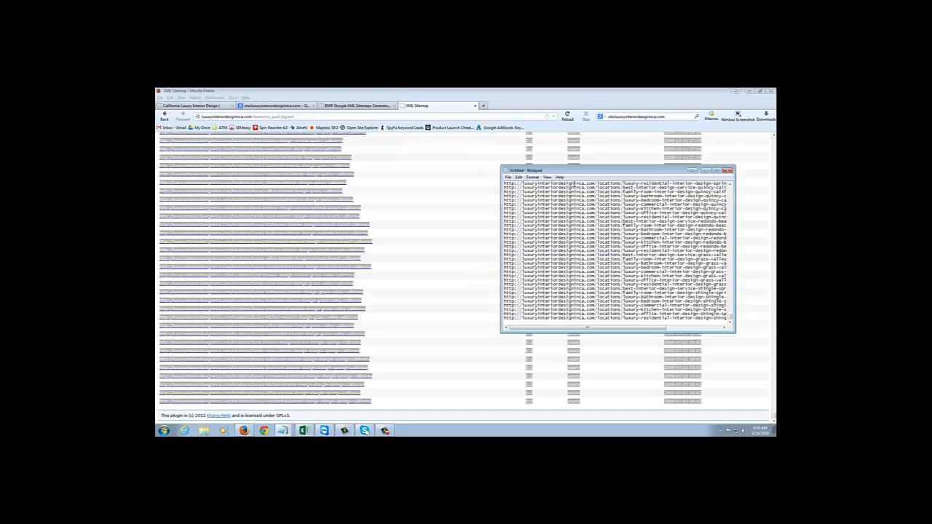
Examine the Notepad list full screen, highlighting the first URL's domain-and-locations prefix and its best-interior-design-service-greenwood-california slug.
{"action": "left_click_drag", "start_coordinate": [583, 172], "coordinate": [397, 121]}
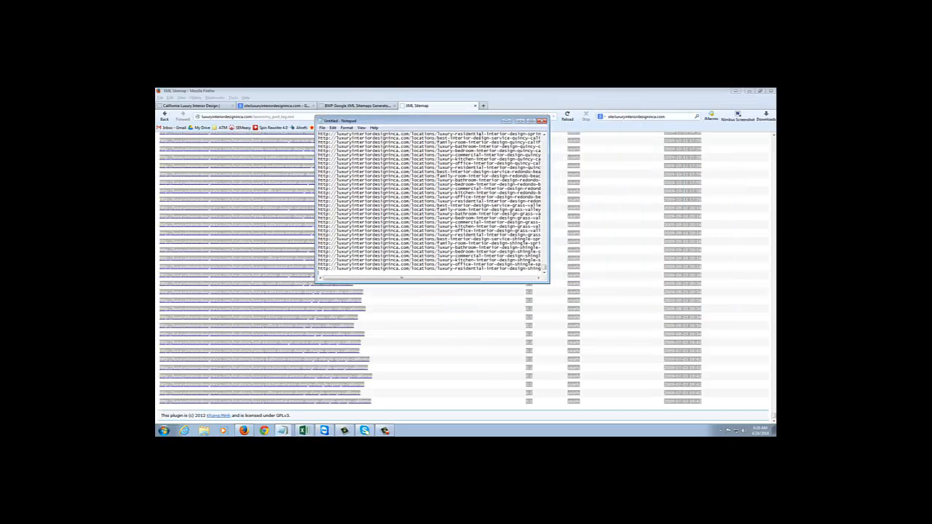
{"action": "left_click", "coordinate": [531, 121]}
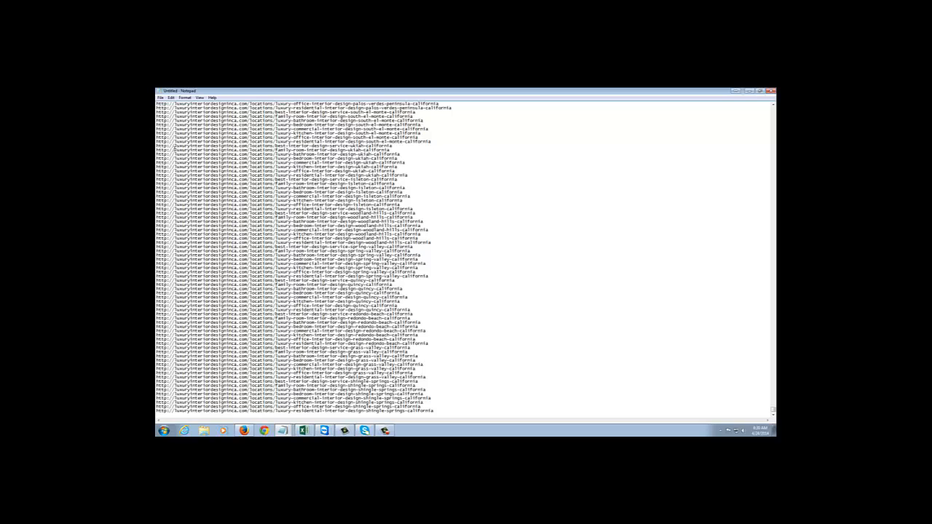
{"action": "left_click_drag", "start_coordinate": [156, 146], "coordinate": [175, 146]}
{"action": "left_click_drag", "start_coordinate": [773, 411], "coordinate": [770, 111]}
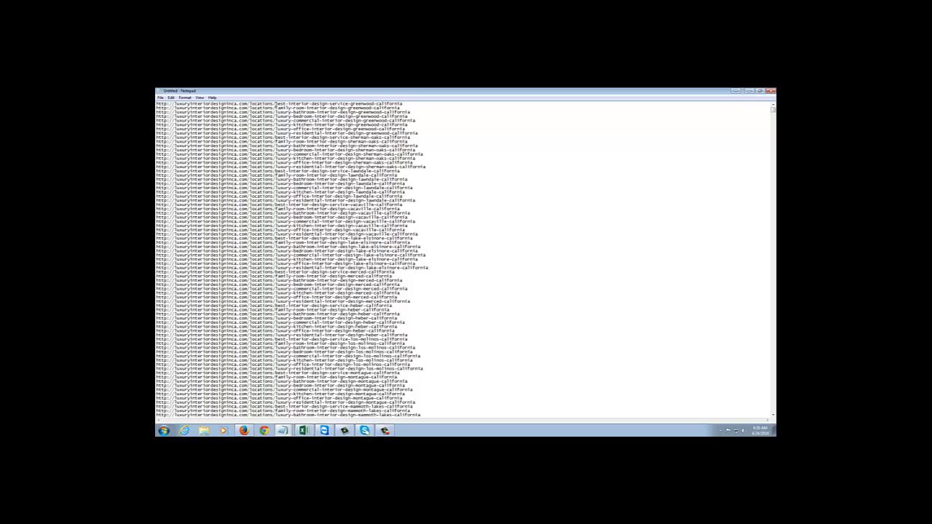
{"action": "left_click_drag", "start_coordinate": [275, 103], "coordinate": [156, 103]}
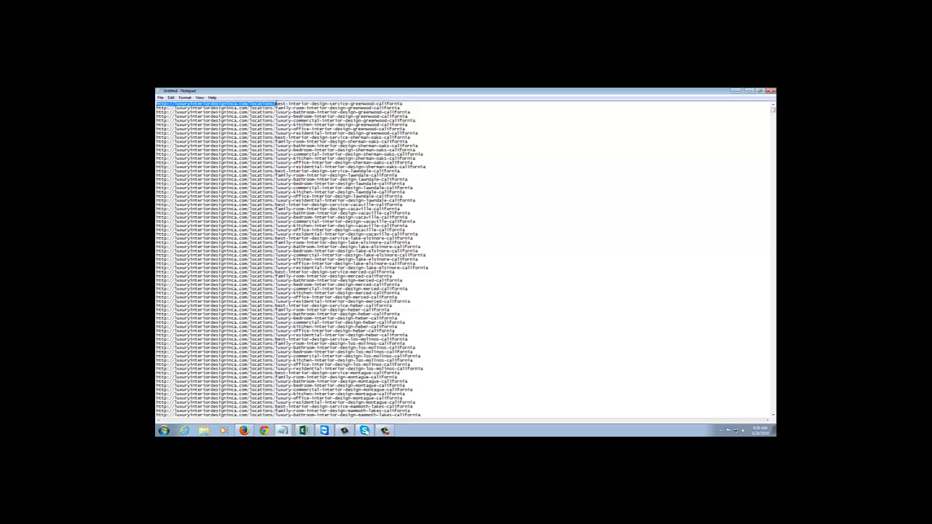
{"action": "left_click_drag", "start_coordinate": [275, 103], "coordinate": [402, 103]}
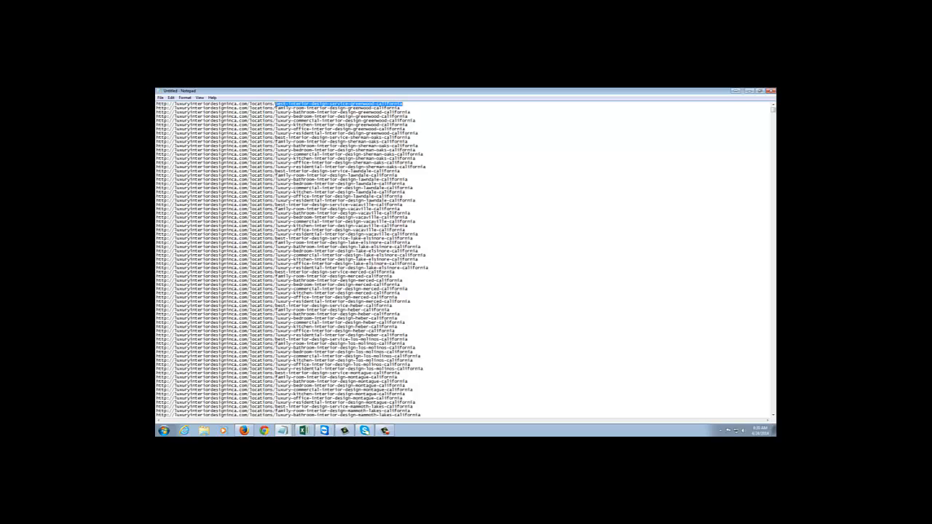
{"action": "left_click", "coordinate": [275, 103]}
{"action": "left_click_drag", "start_coordinate": [275, 104], "coordinate": [403, 104]}
{"action": "double_click", "coordinate": [349, 103]}
{"action": "left_click_drag", "start_coordinate": [275, 103], "coordinate": [156, 104]}
{"action": "key", "text": "ctrl+c"}
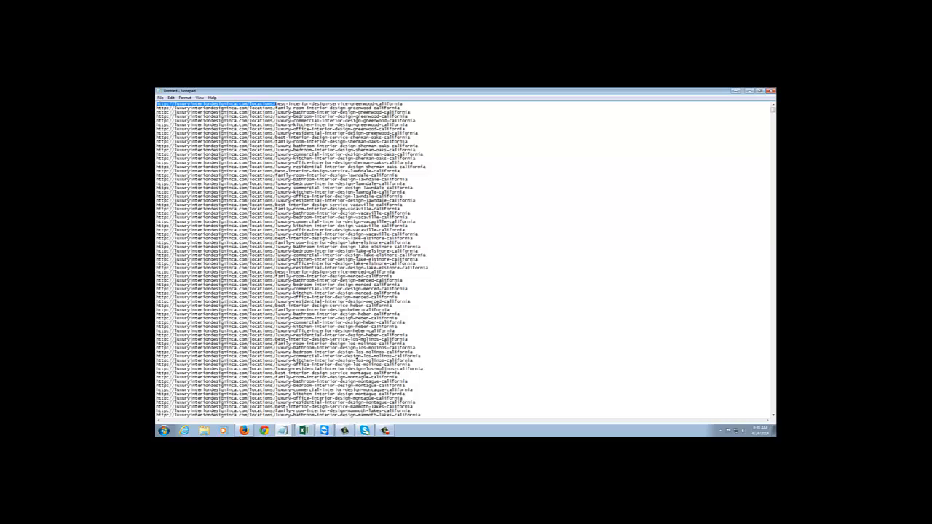
{"action": "left_click", "coordinate": [171, 97]}
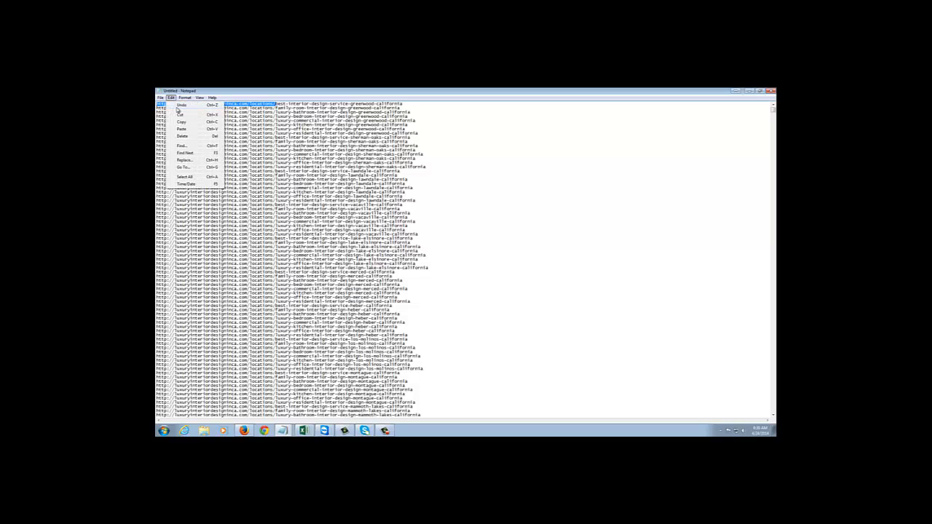
{"action": "left_click", "coordinate": [187, 161]}
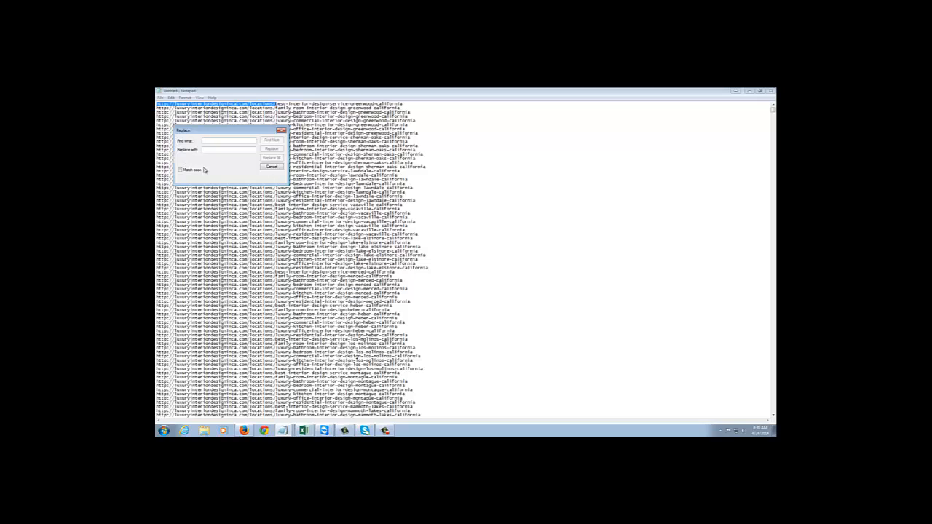
{"action": "key", "text": "ctrl+v"}
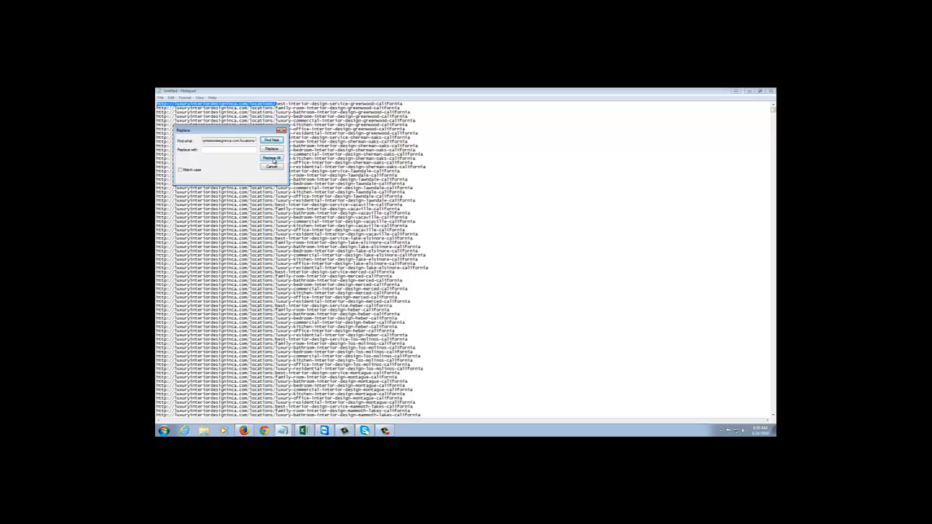
{"action": "left_click", "coordinate": [272, 158]}
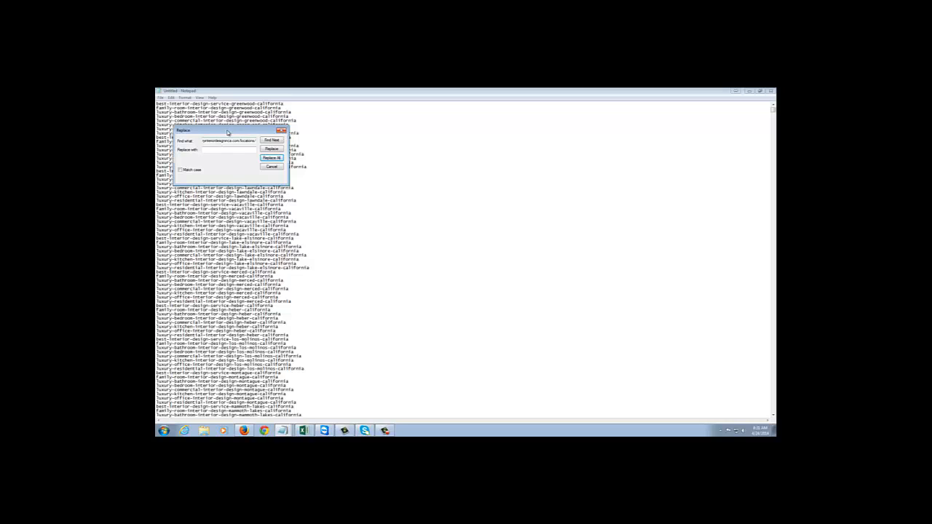
{"action": "left_click_drag", "start_coordinate": [208, 134], "coordinate": [411, 128]}
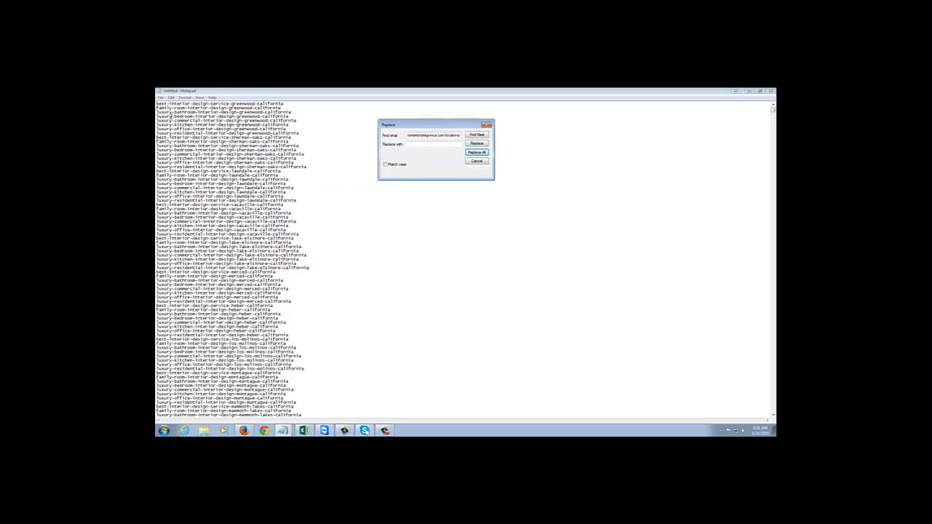
Replace all hyphens in the list with spaces, clearing the previous search text, and close the Replace dialog.
{"action": "left_click_drag", "start_coordinate": [157, 104], "coordinate": [286, 104]}
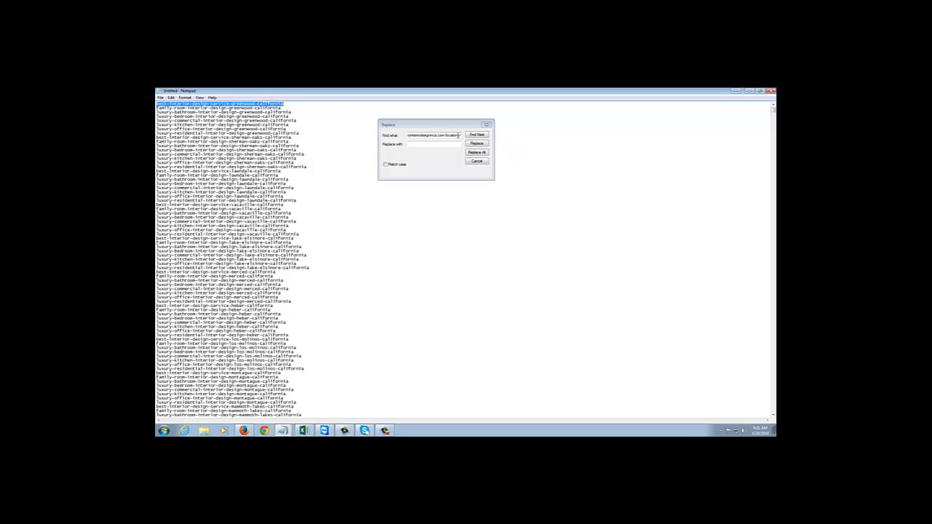
{"action": "left_click_drag", "start_coordinate": [461, 135], "coordinate": [405, 137]}
{"action": "key", "text": "BackSpace"}
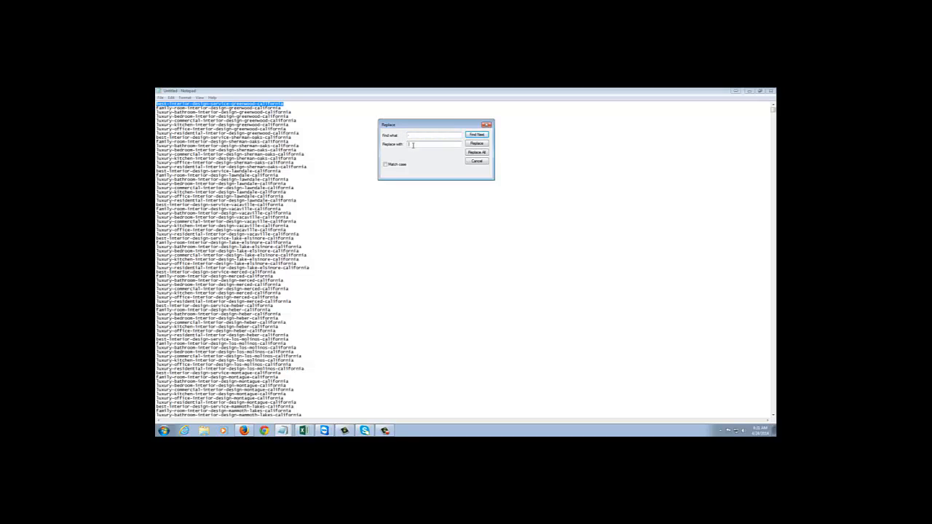
{"action": "left_click", "coordinate": [477, 153]}
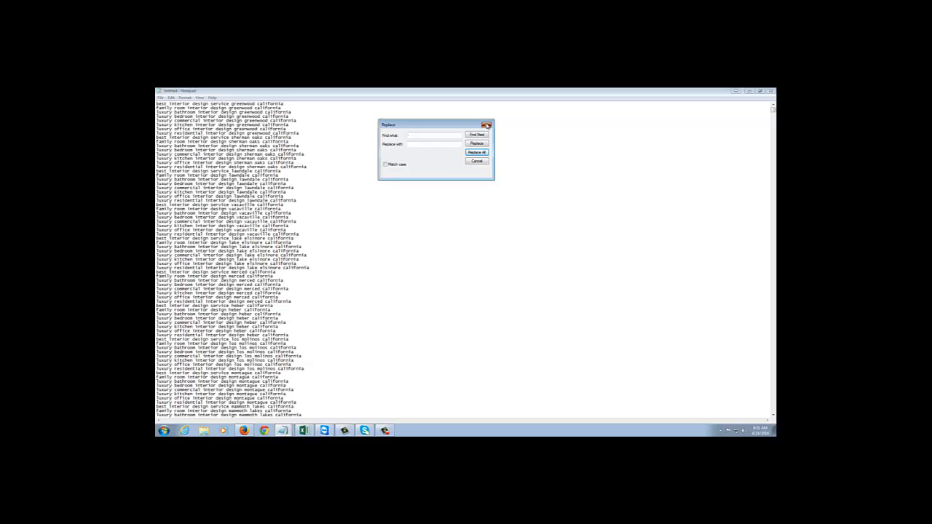
{"action": "left_click", "coordinate": [486, 125]}
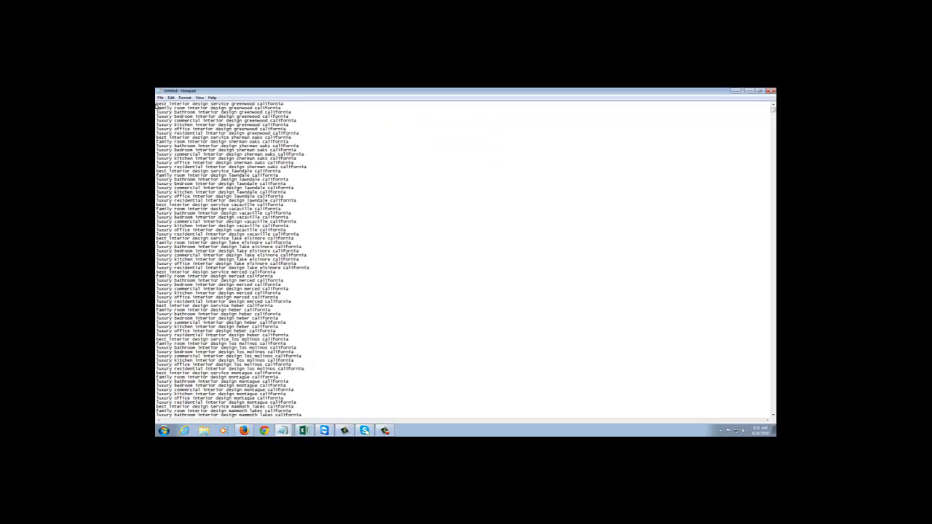
Review the cleaned keyword list, highlighting a long run of lines and the "luxury commercial interior design mountain view california" entry.
{"action": "left_click_drag", "start_coordinate": [157, 104], "coordinate": [168, 424]}
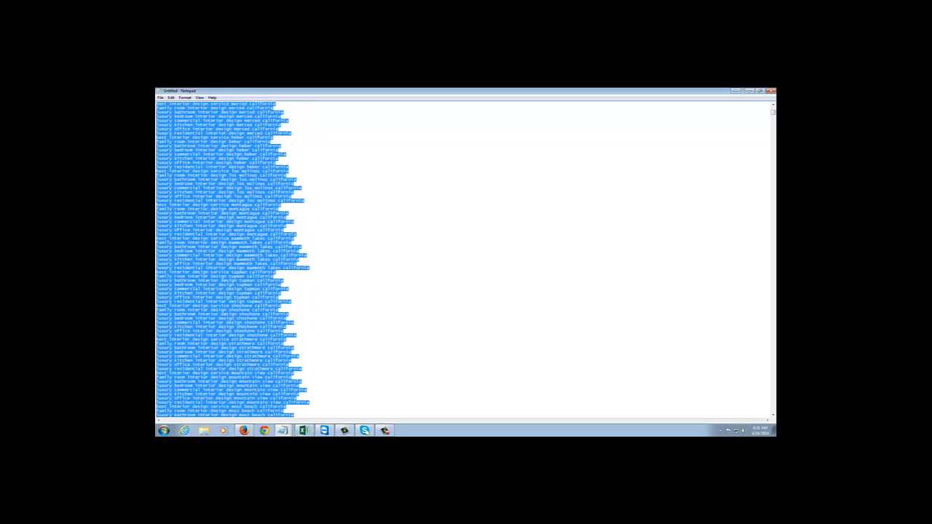
{"action": "left_click", "coordinate": [247, 389]}
{"action": "left_click_drag", "start_coordinate": [156, 390], "coordinate": [307, 391]}
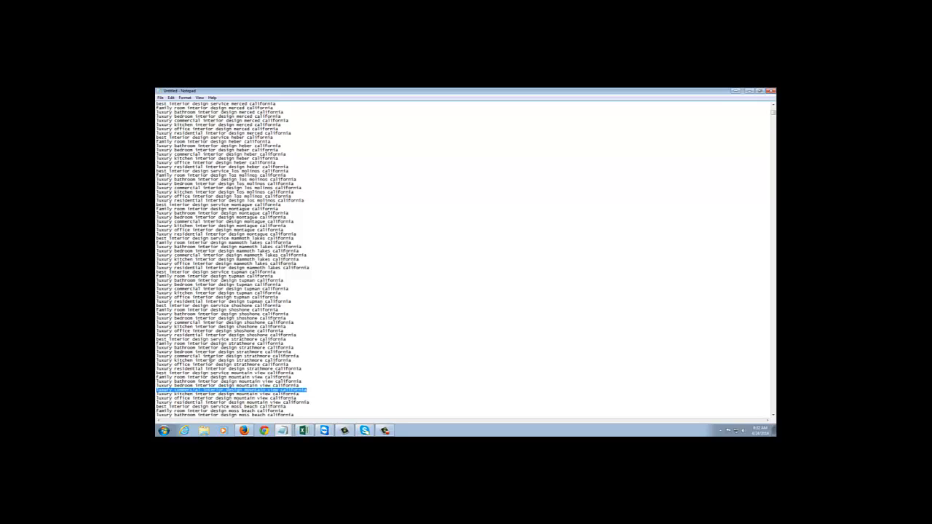
{"action": "left_click", "coordinate": [329, 237]}
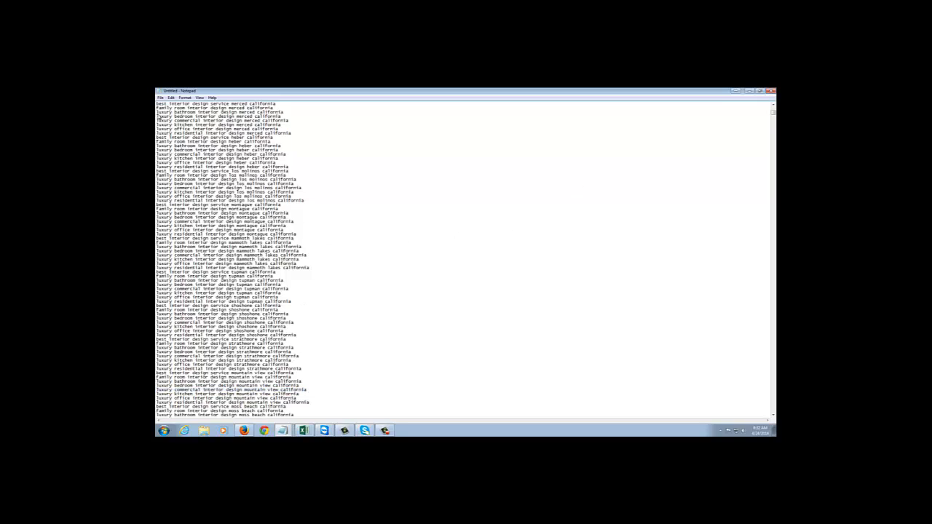
{"action": "left_click", "coordinate": [160, 97]}
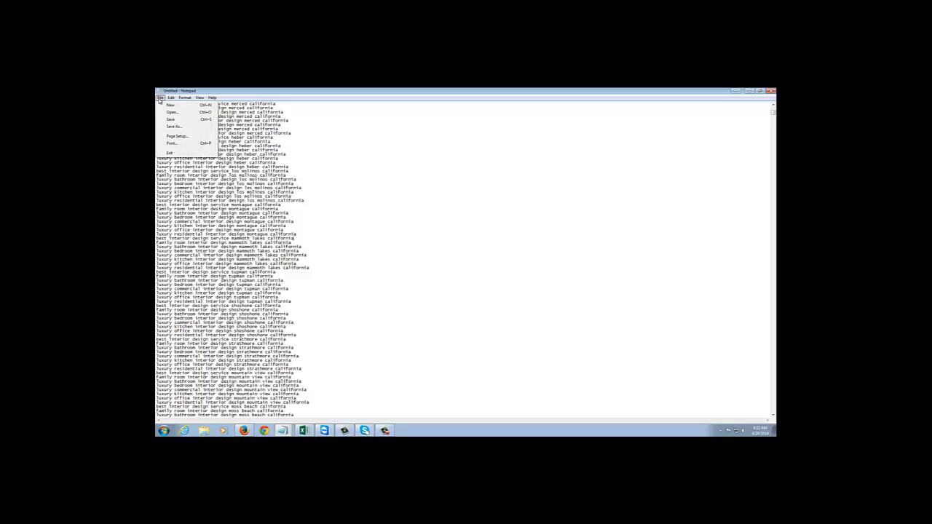
{"action": "left_click", "coordinate": [172, 127]}
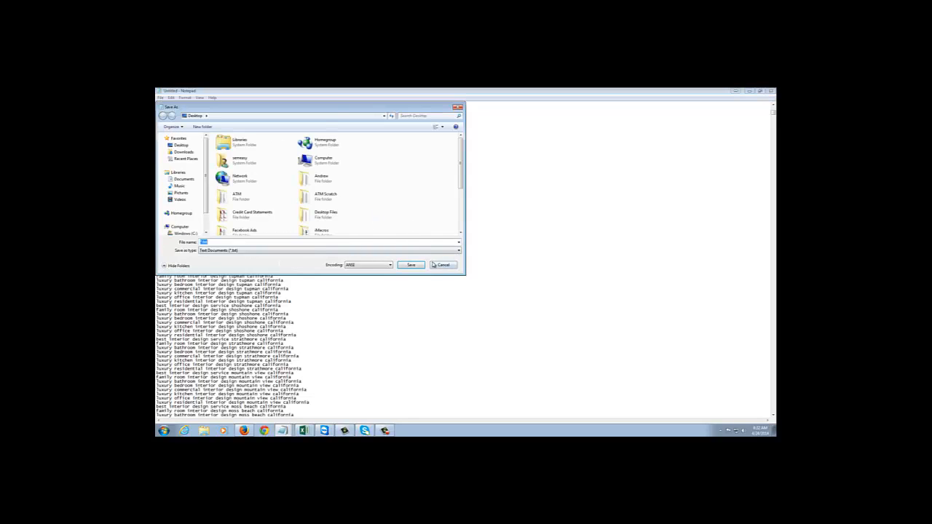
{"action": "left_click", "coordinate": [444, 267]}
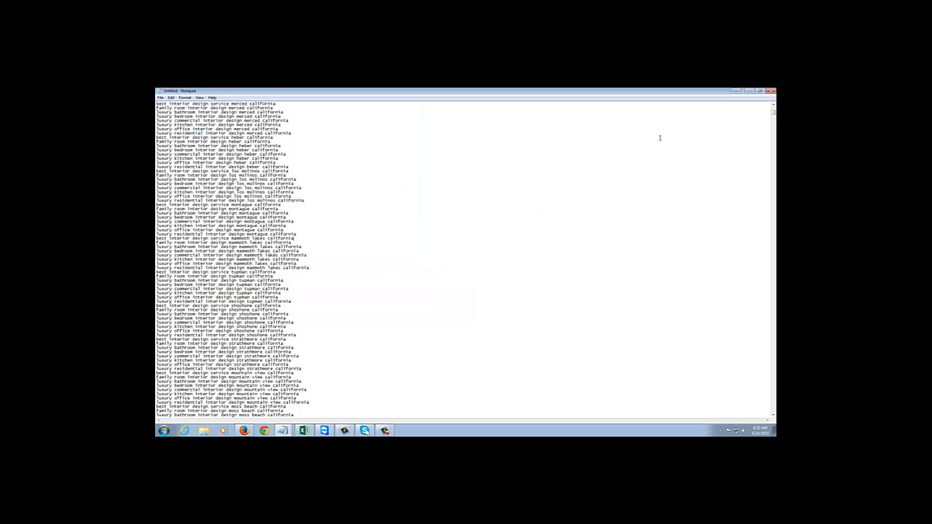
Switch from Notepad to Firefox, return to the sitemap index and open the post.xml sitemap.
{"action": "left_click", "coordinate": [750, 93]}
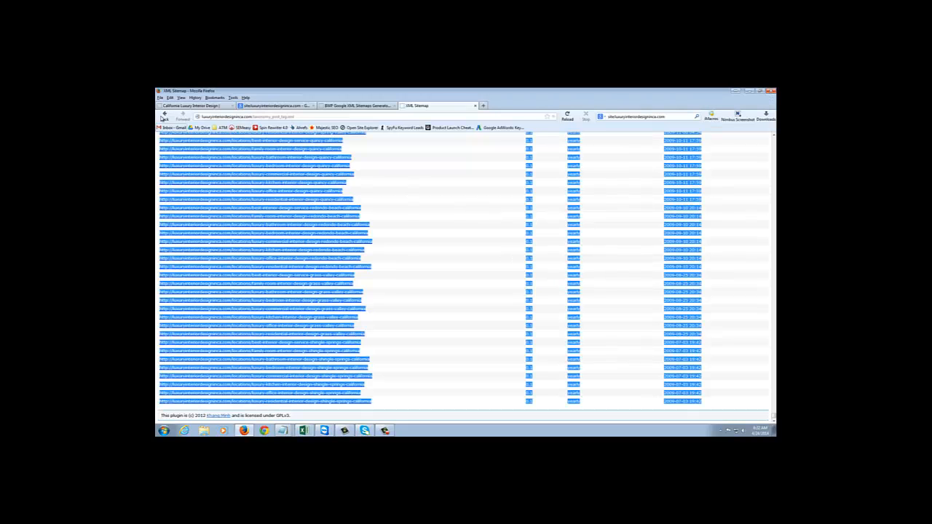
{"action": "left_click", "coordinate": [165, 116]}
{"action": "left_click", "coordinate": [212, 195]}
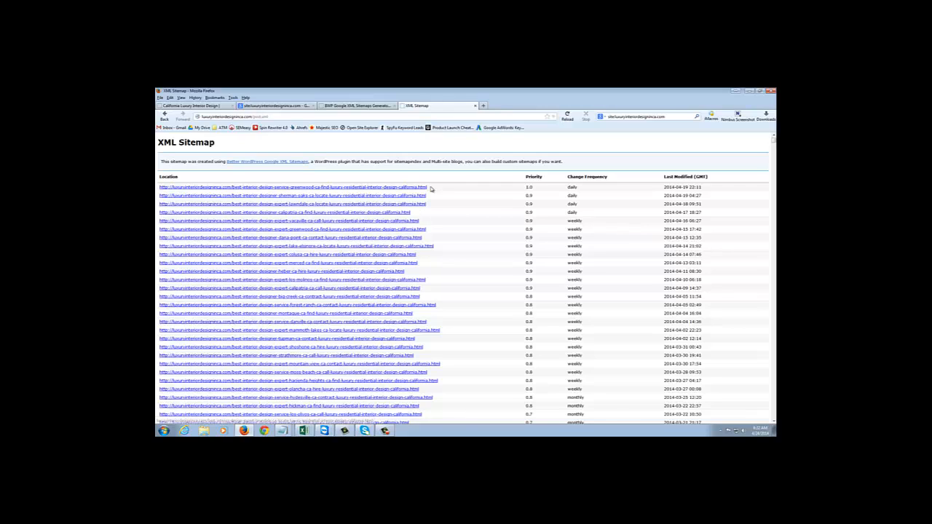
Examine the post URLs' structure, highlighting the first URL's full slug and the endings after "ca-" in the greenwood and forest-ranch URLs.
{"action": "left_click_drag", "start_coordinate": [426, 189], "coordinate": [234, 194]}
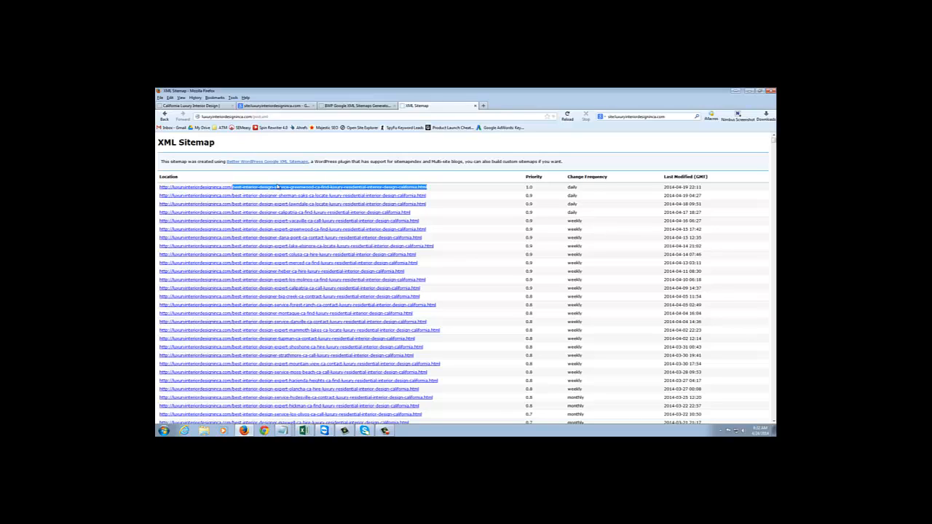
{"action": "left_click", "coordinate": [235, 181]}
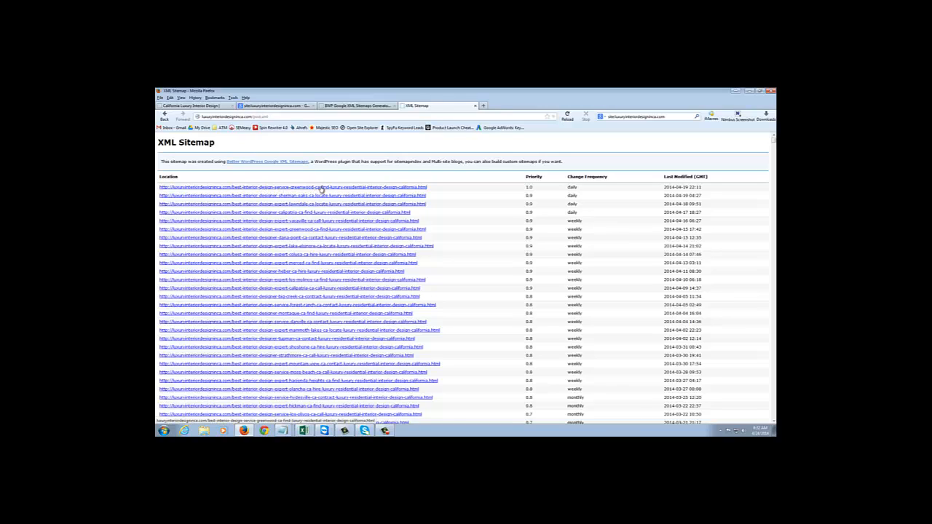
{"action": "left_click_drag", "start_coordinate": [320, 189], "coordinate": [432, 190]}
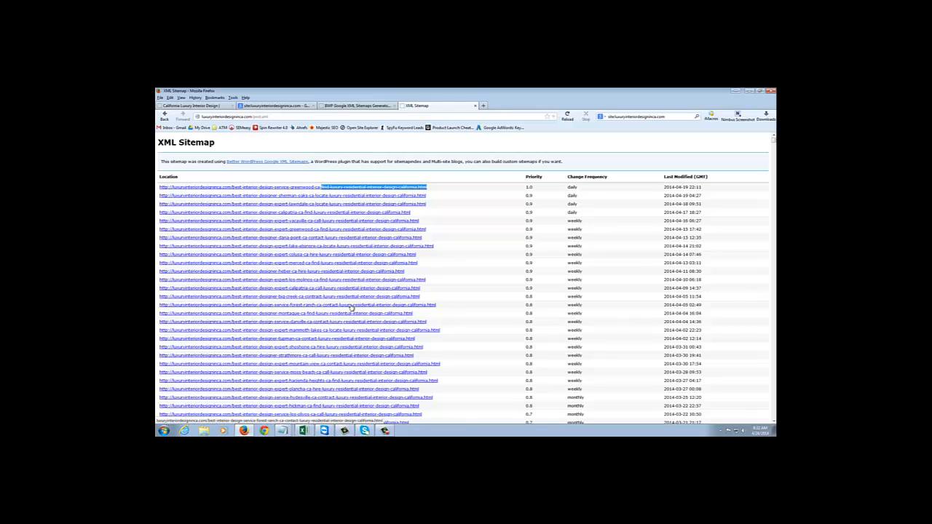
{"action": "left_click_drag", "start_coordinate": [436, 306], "coordinate": [324, 311]}
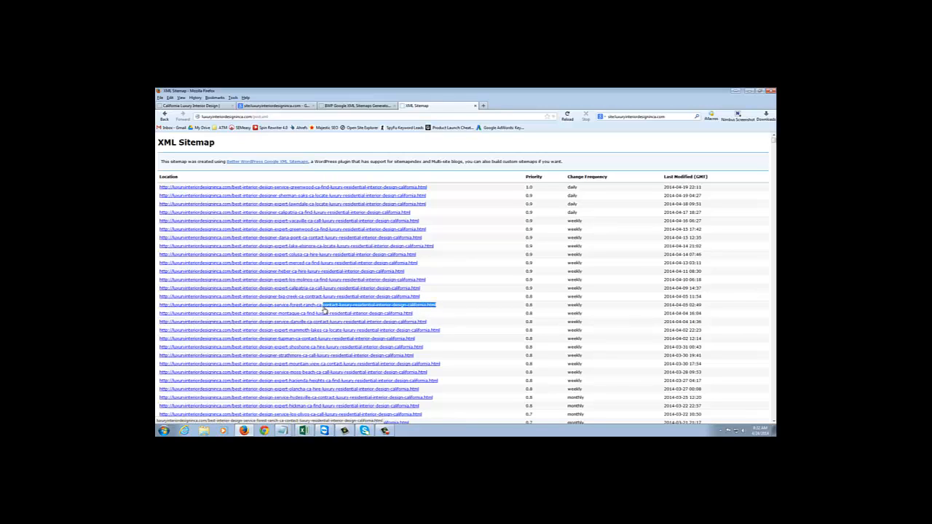